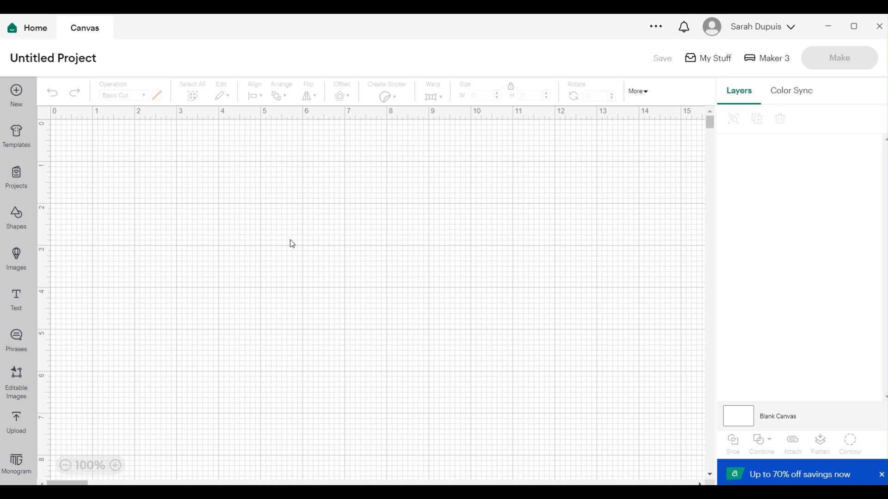
Start an image upload and open the file Main piece cut file from the Desktop.
click(17, 426)
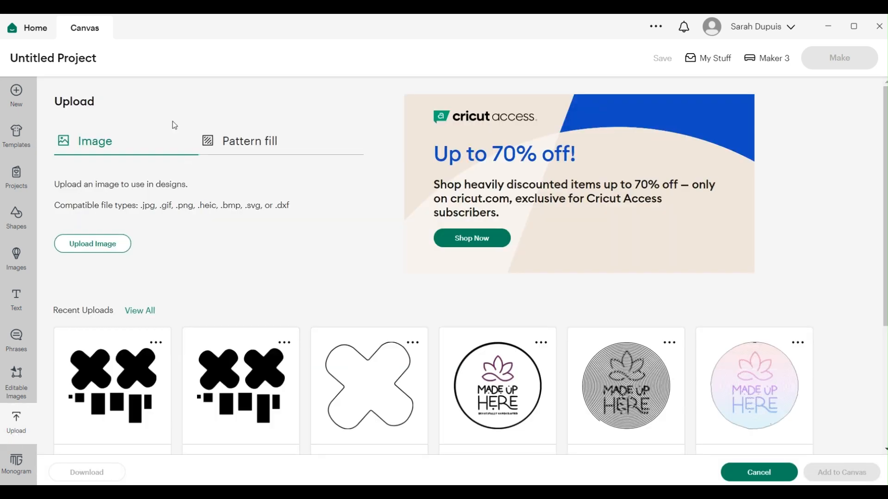
click(73, 244)
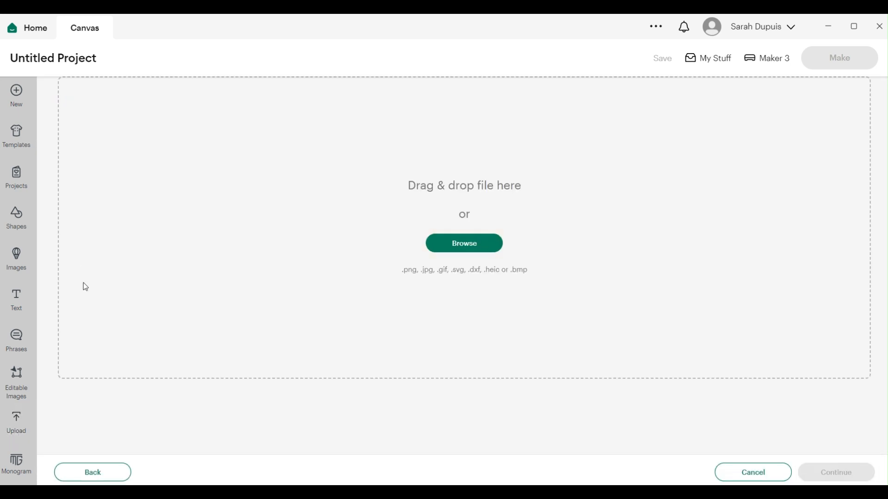
click(464, 245)
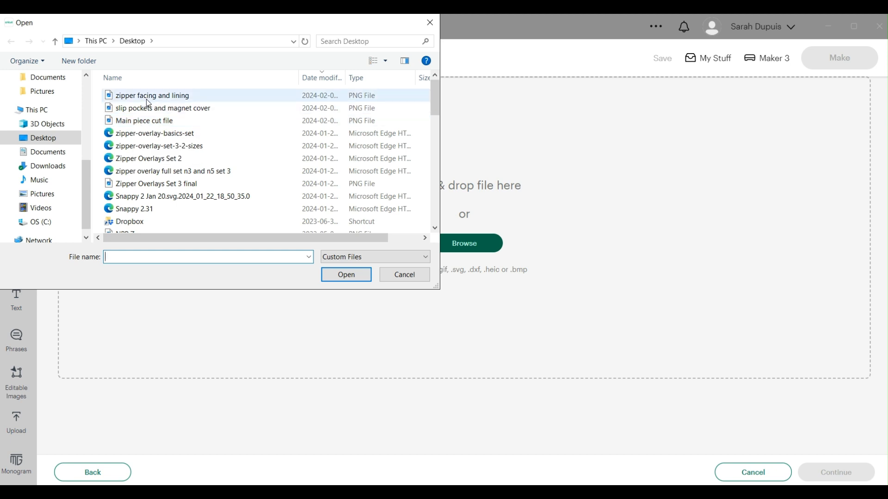
click(139, 123)
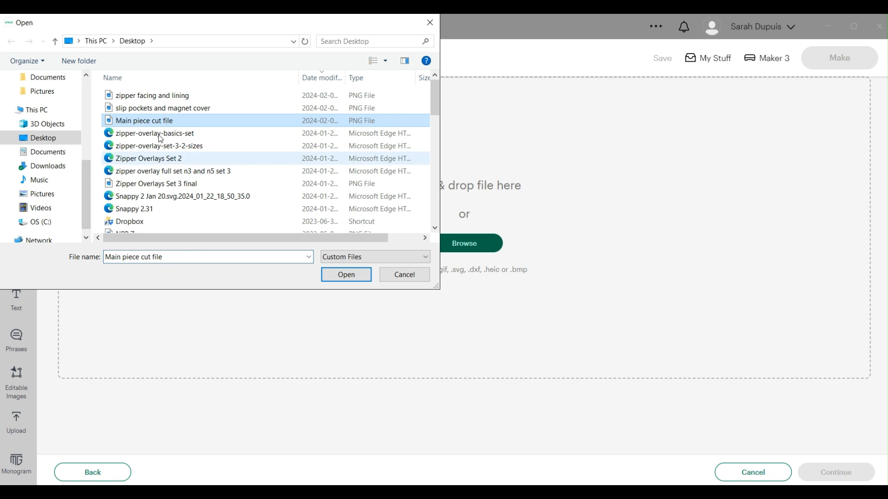
click(346, 276)
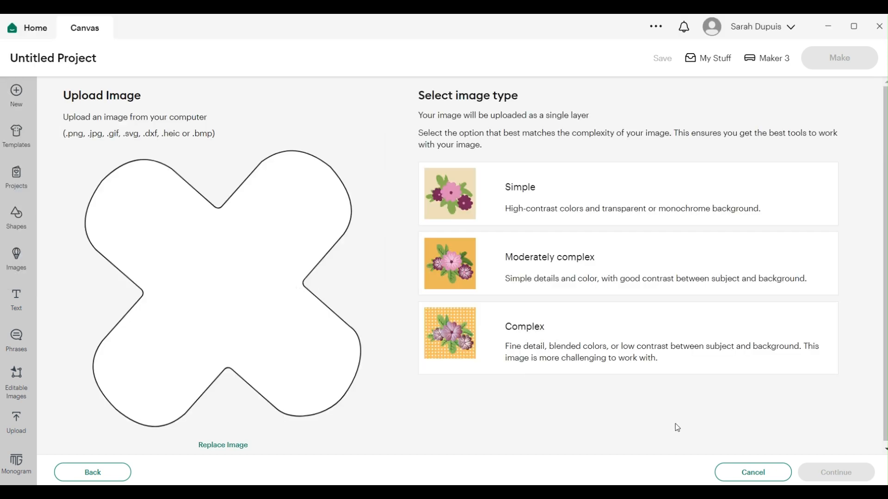
Upload the image as a Moderately complex, Cut Image type with the background left unchanged.
click(539, 263)
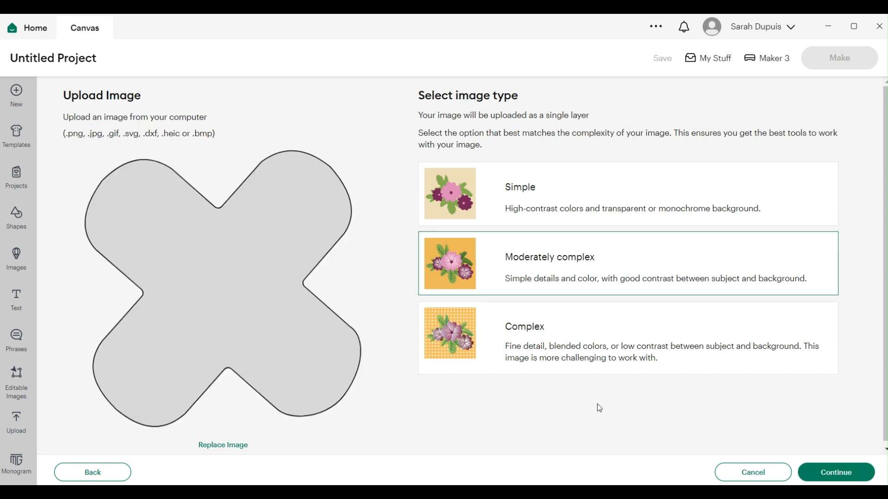
click(812, 472)
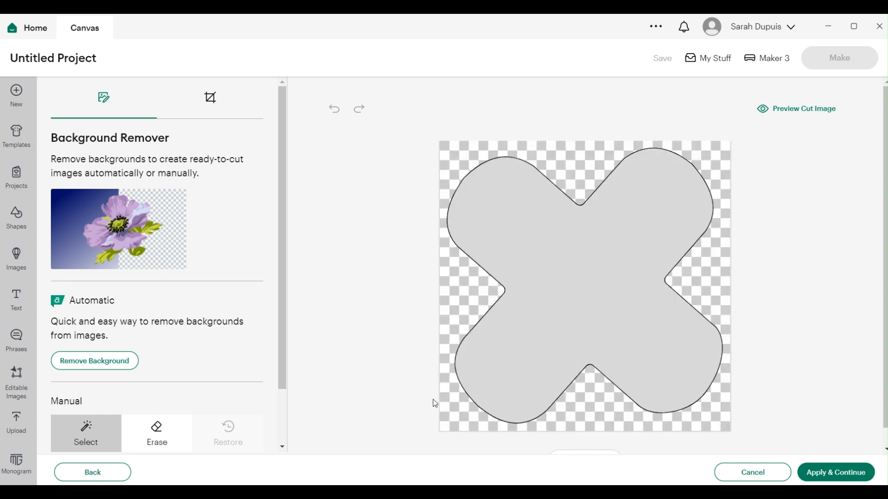
click(817, 474)
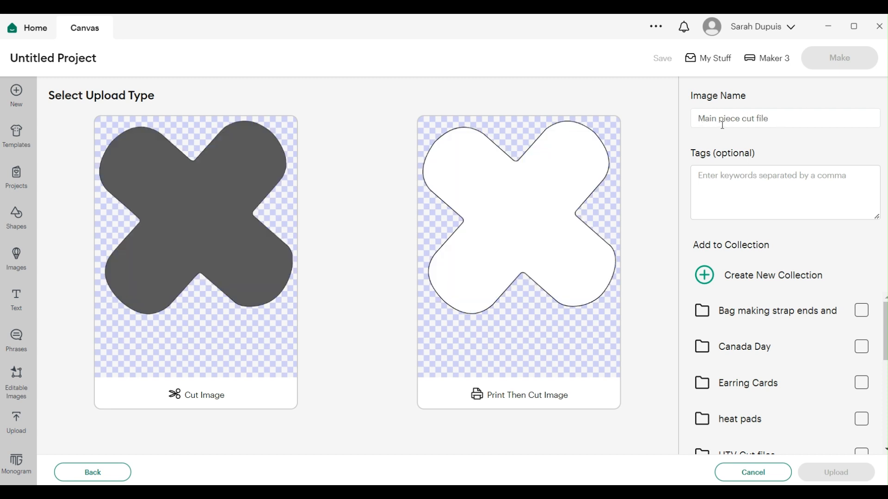
click(217, 292)
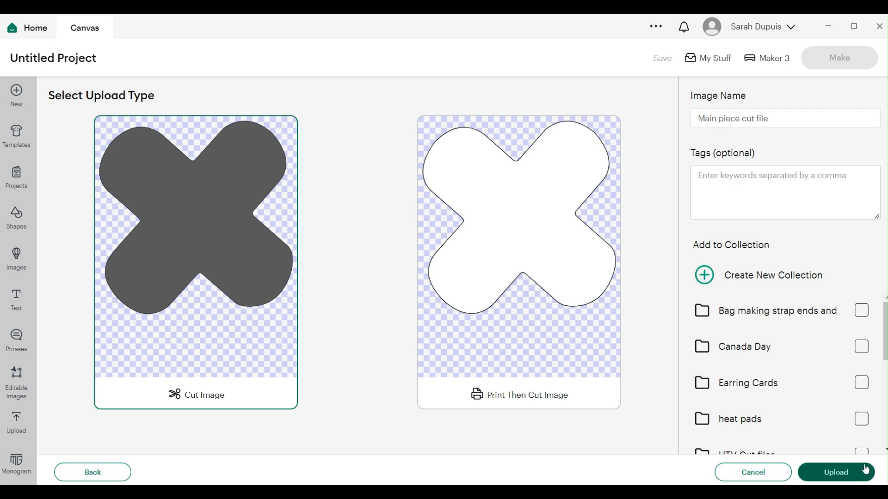
click(844, 475)
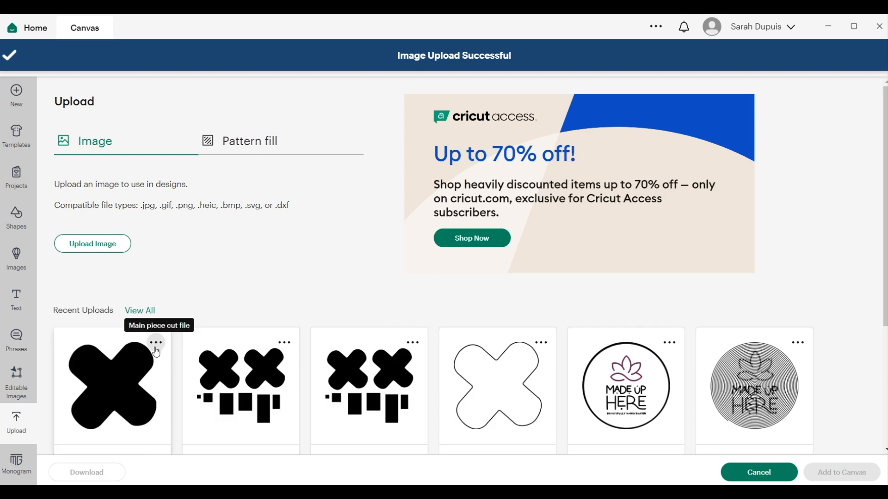
Add the newly uploaded Main piece cut file image to the canvas and select it.
click(168, 391)
click(858, 473)
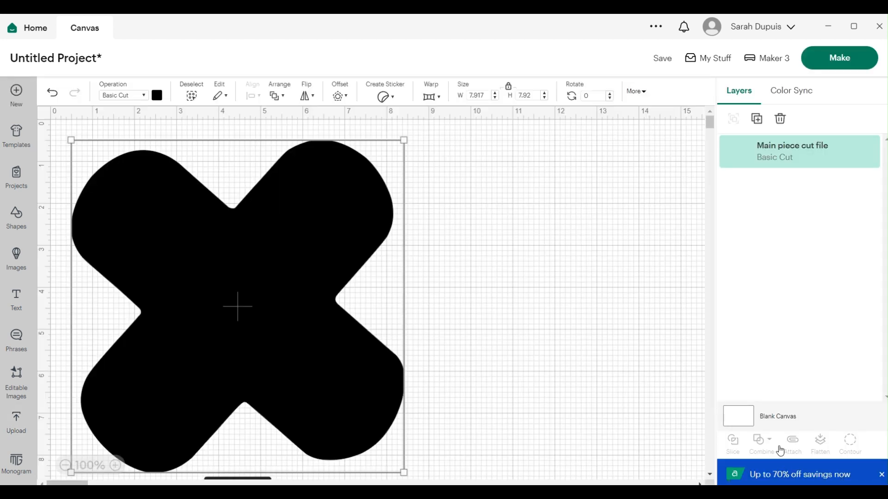
click(506, 313)
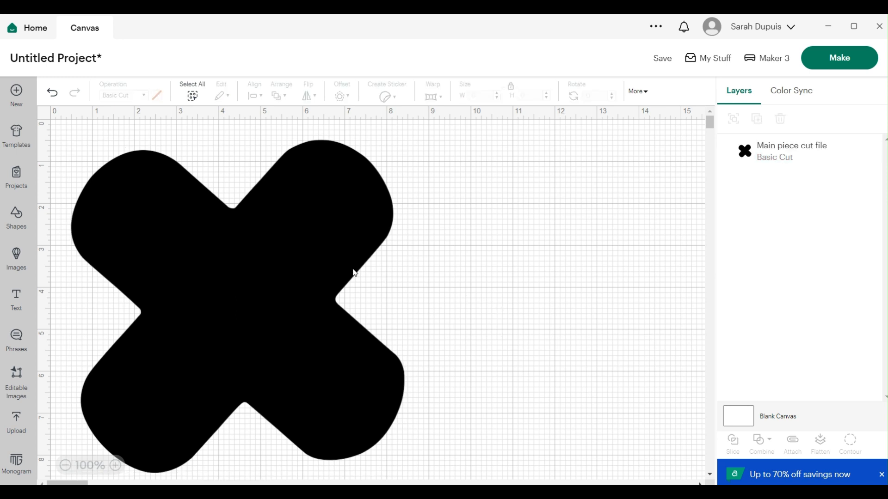
click(339, 250)
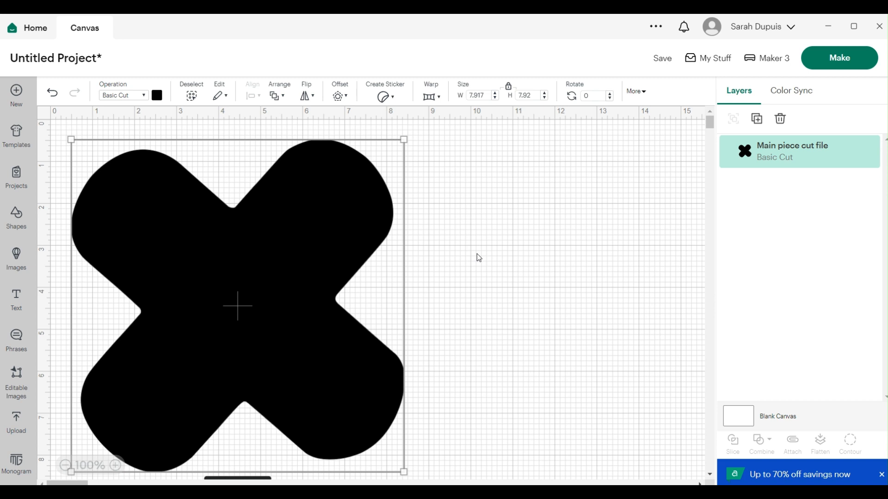
Unlock the size proportions and set the shape's width to 11.5 in.
click(509, 87)
drag(484, 94, 466, 100)
text(11.5)
Set the shape's height to 11.5 in and lock the proportions again.
click(530, 95)
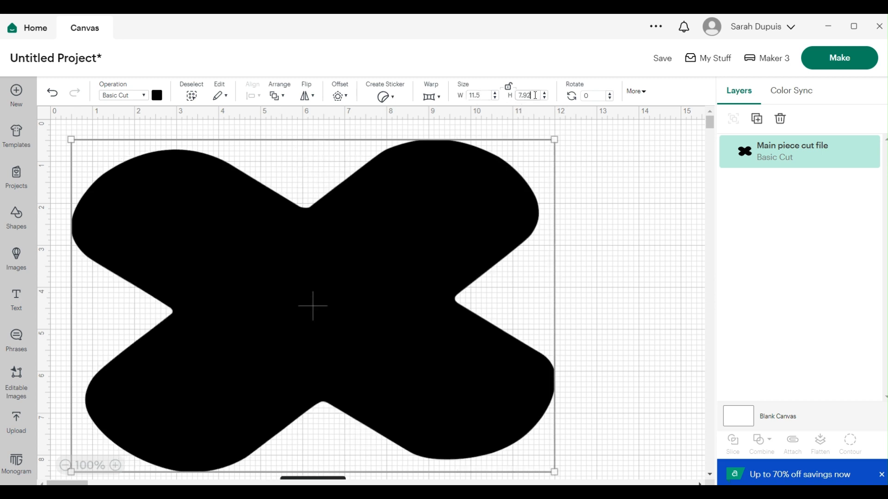
drag(535, 95, 514, 98)
text(11.5)
click(591, 183)
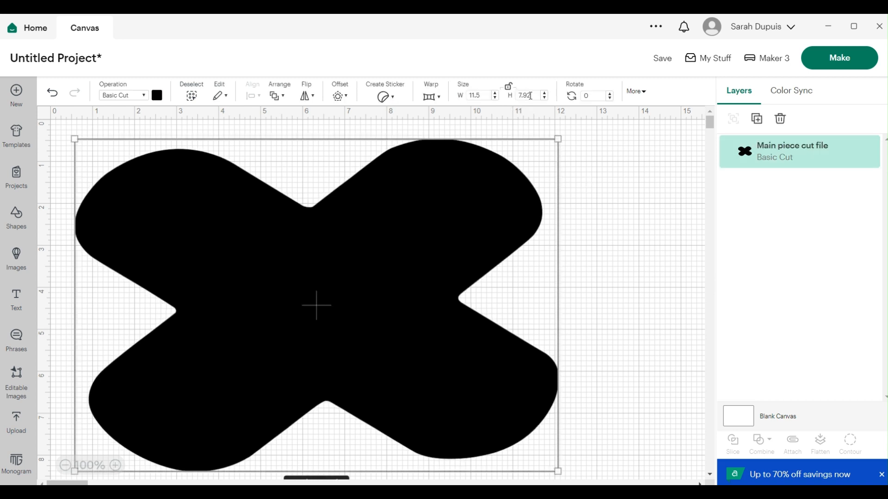
drag(532, 95, 509, 98)
text(11.5)
key(Return)
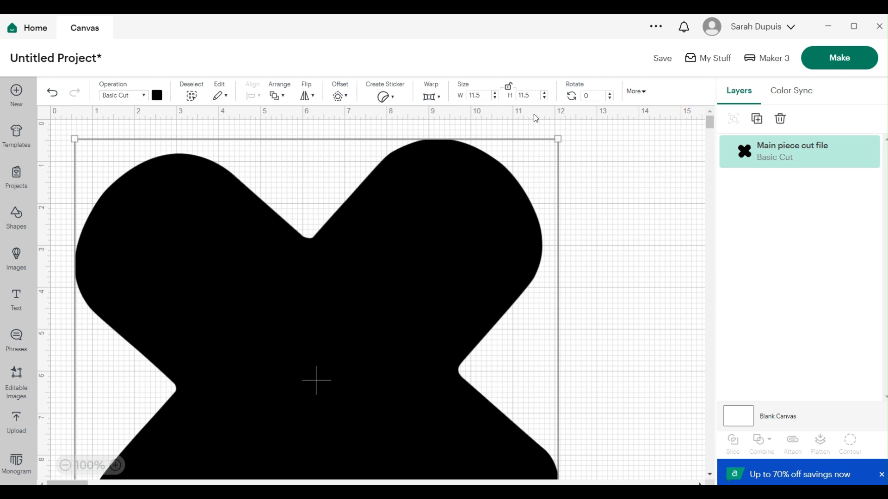
click(508, 86)
Duplicate the resized shape.
scroll(603, 255, down, 4)
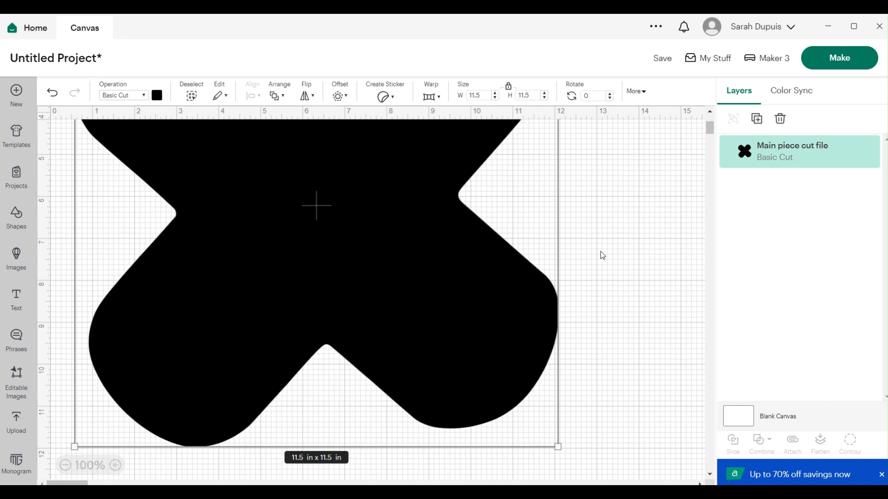
scroll(602, 256, down, 2)
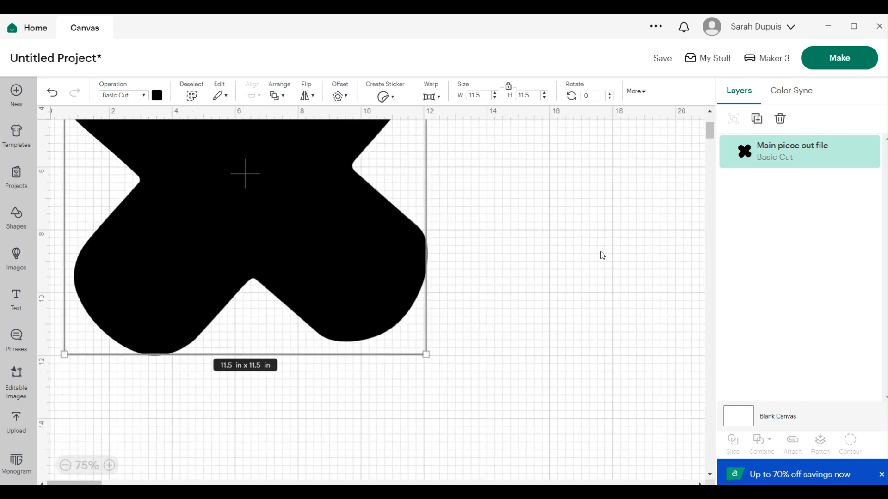
scroll(572, 267, up, 3)
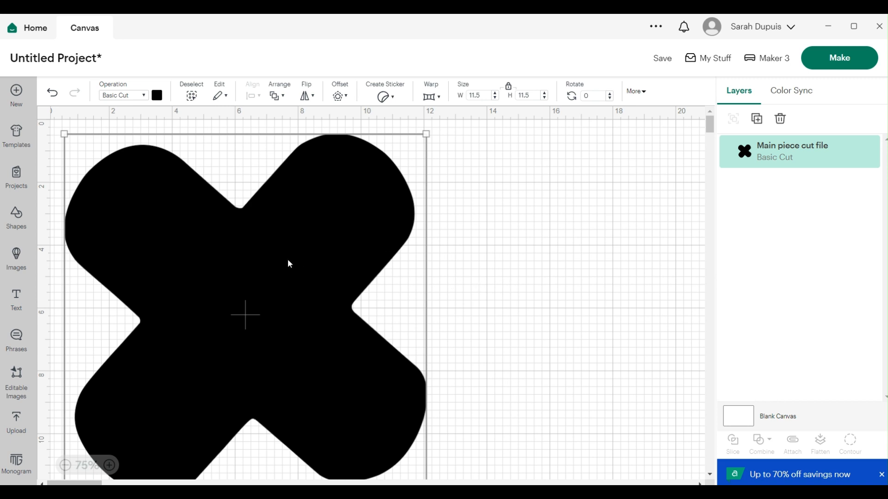
right_click(284, 244)
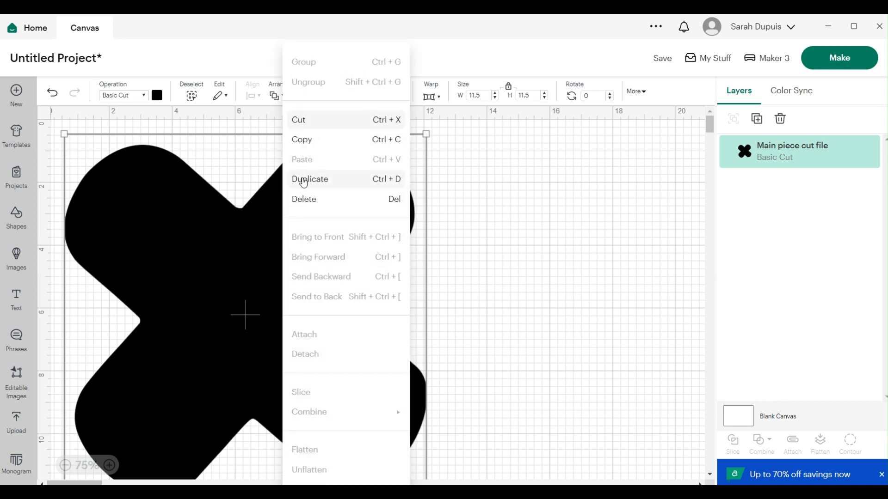
click(304, 180)
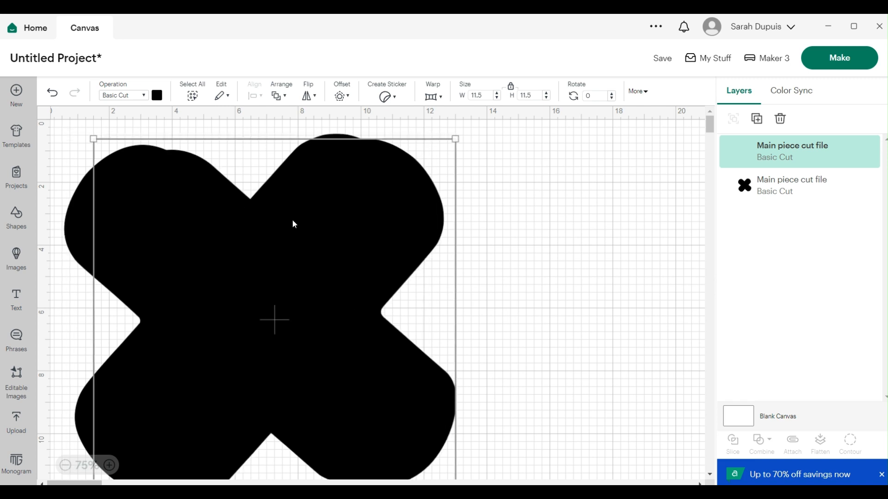
Move the duplicate beside the original shape and adjust both positions.
drag(293, 225, 258, 483)
scroll(257, 332, down, 5)
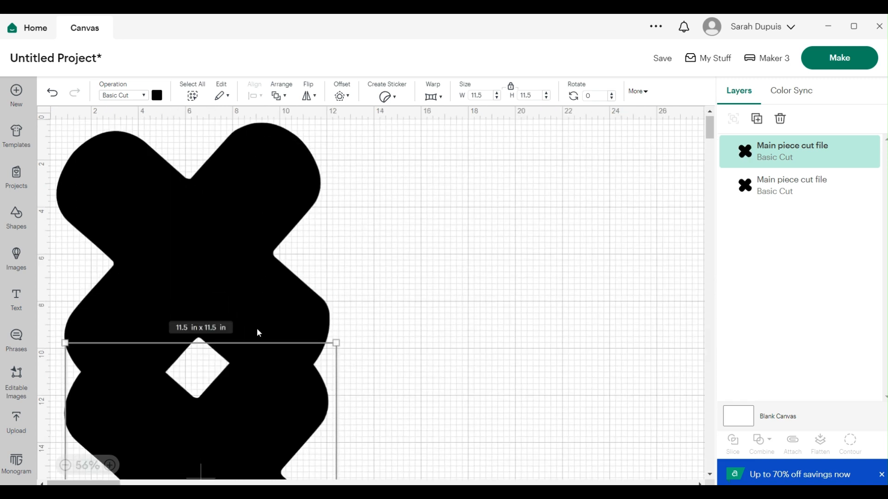
drag(163, 332, 350, 200)
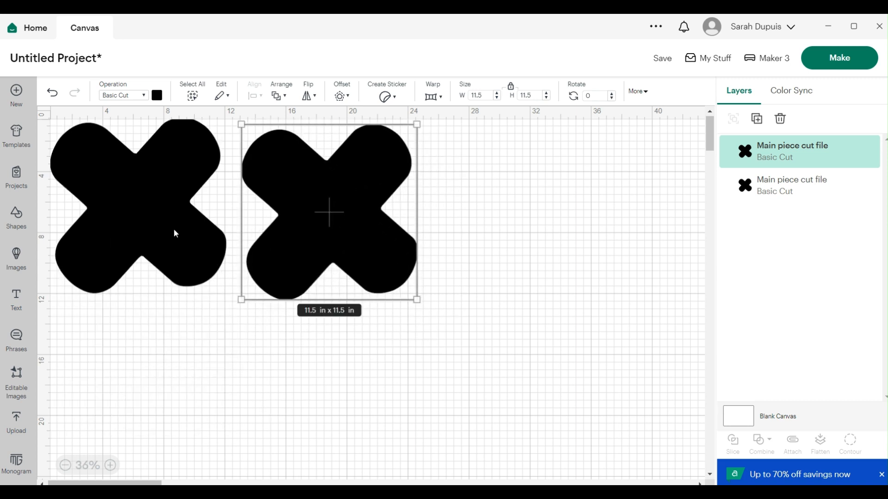
mouse_move(192, 238)
mouse_down()
mouse_move(190, 250)
mouse_move(205, 247)
mouse_move(196, 252)
mouse_up()
drag(330, 223, 313, 217)
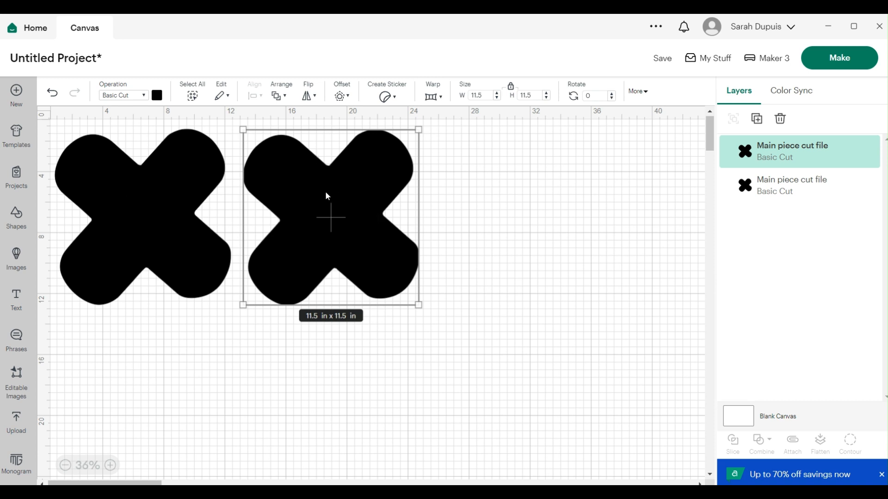
Change the duplicate's material color to light purple.
click(157, 96)
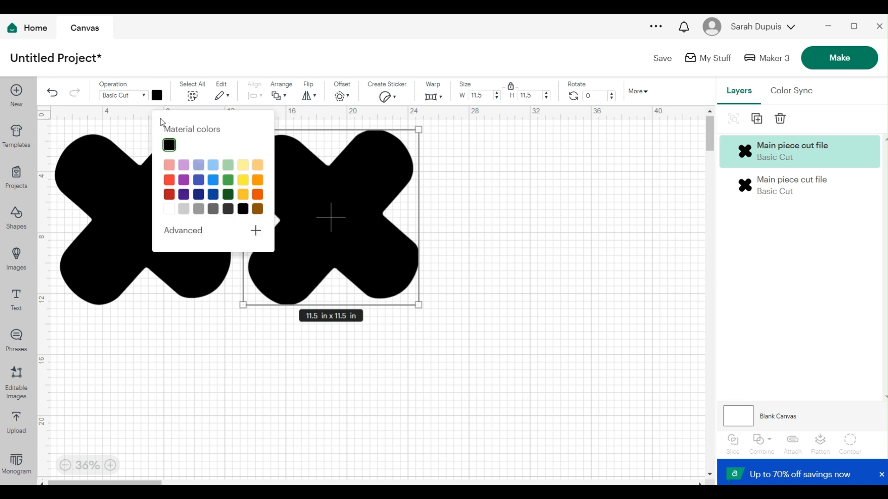
click(184, 165)
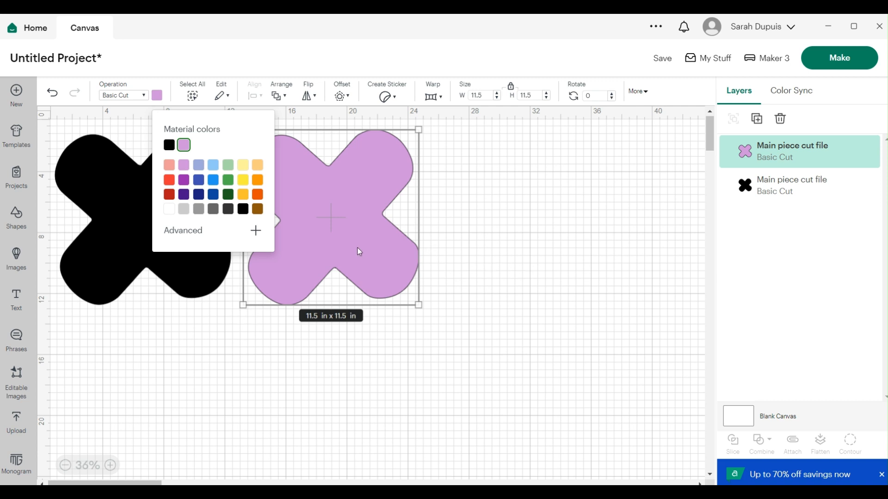
click(503, 277)
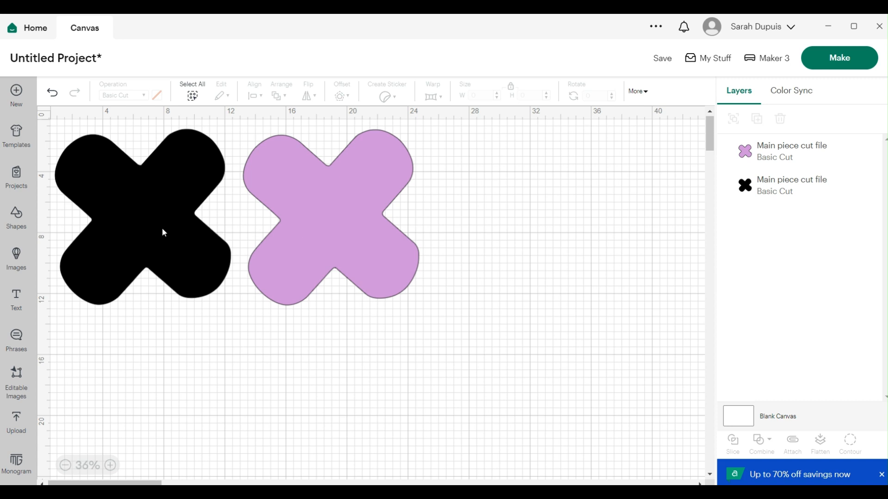
Move the purple copy directly below the black shape.
click(313, 242)
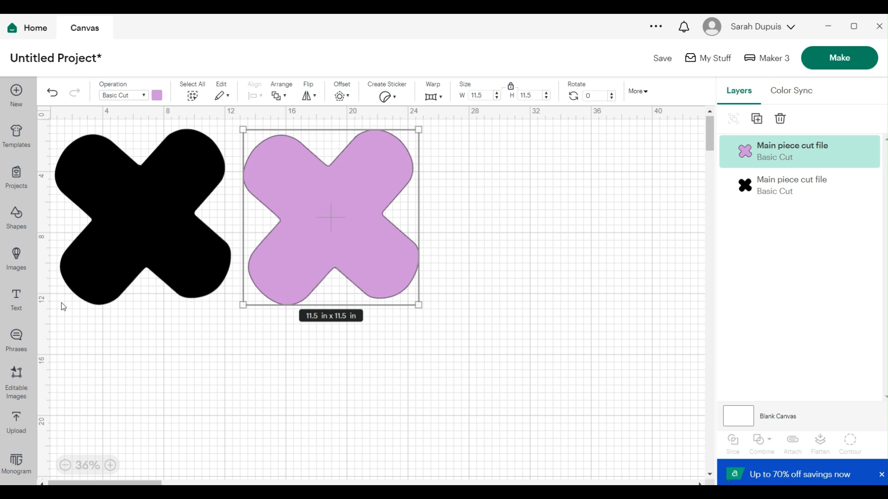
drag(363, 205, 176, 389)
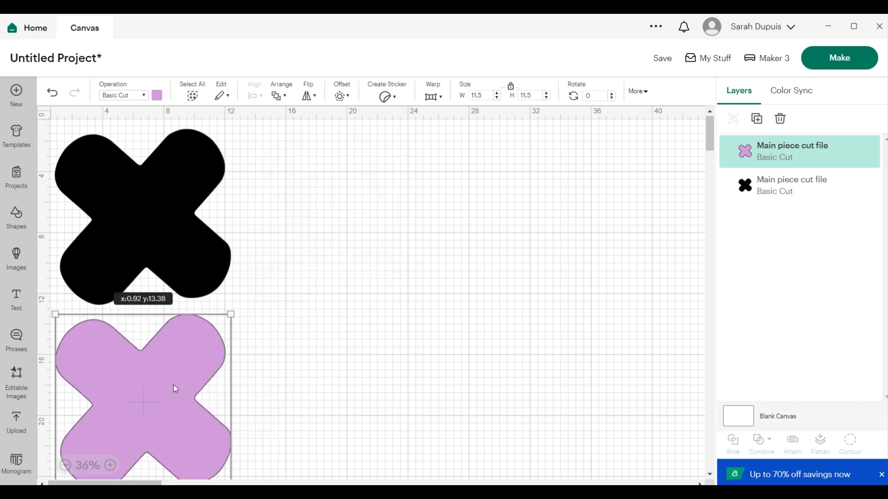
scroll(309, 324, down, 3)
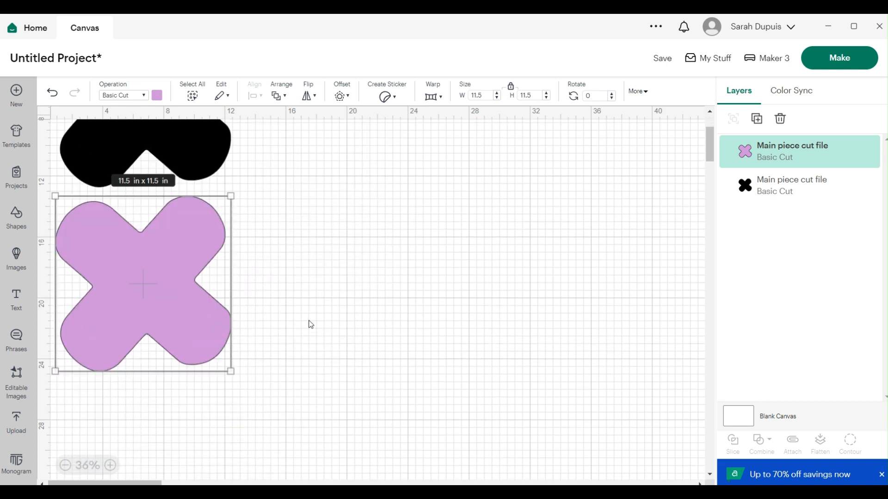
click(358, 250)
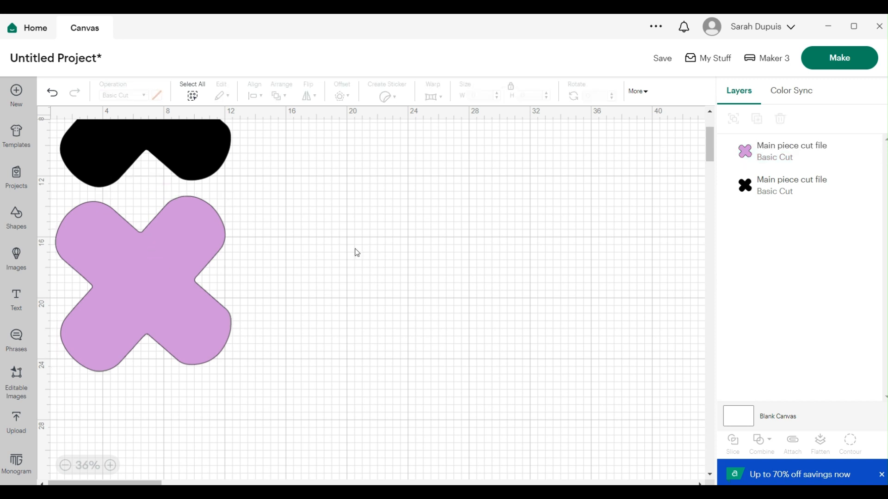
Nudge the black shape to line it up with the purple copy.
scroll(318, 278, up, 2)
scroll(318, 278, up, 2)
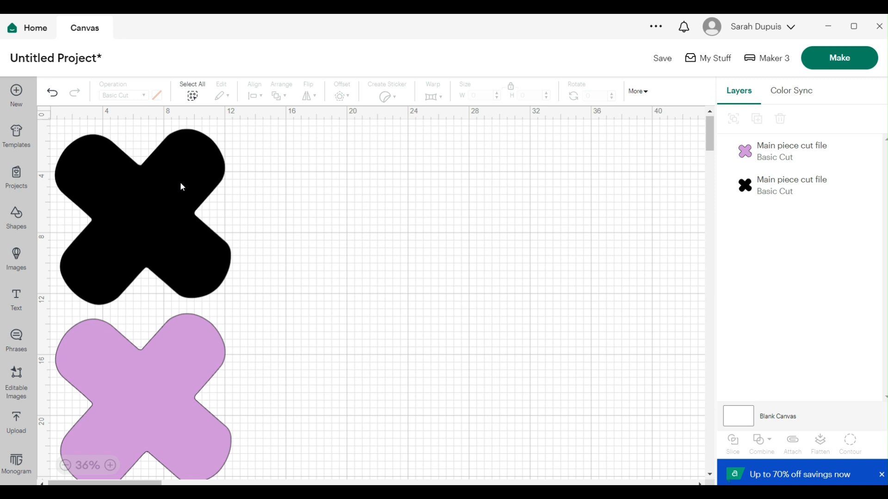
drag(178, 180, 179, 172)
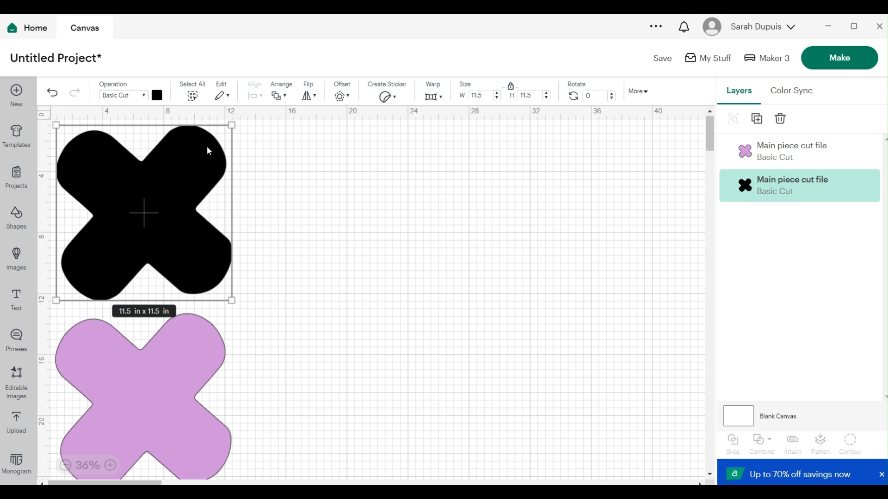
drag(184, 157, 179, 156)
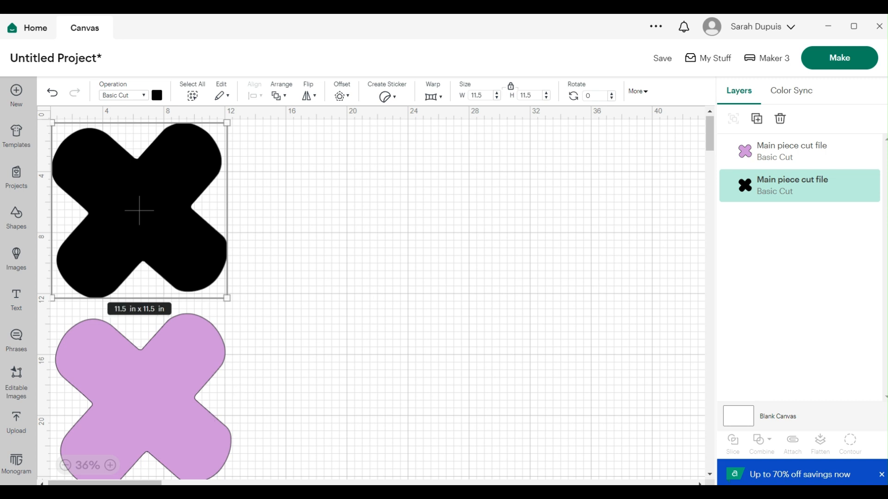
Shift the black shape slightly left so it sits squarely above the purple copy.
drag(83, 483, 81, 483)
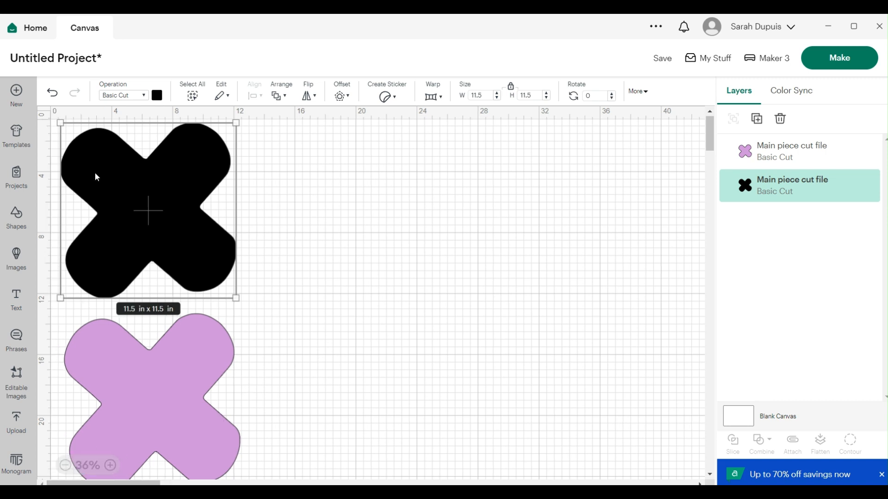
drag(138, 184, 133, 184)
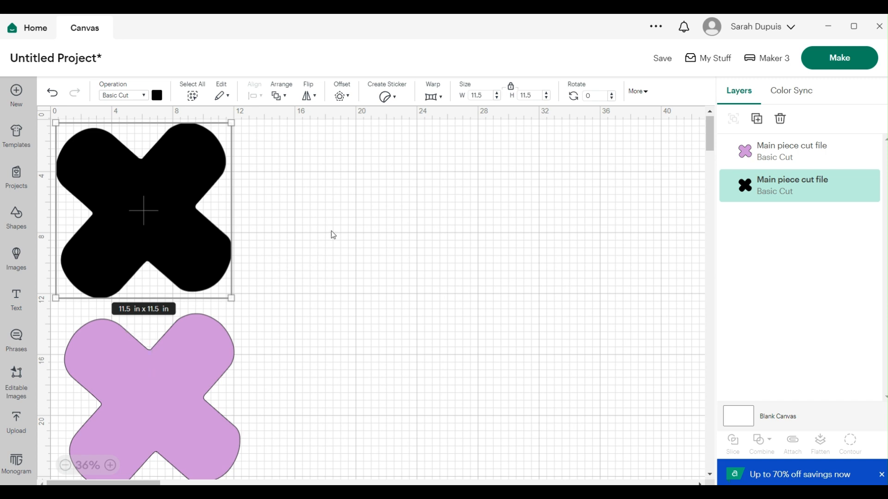
Open the Make preview and examine how the black shape is placed on its cutting mat.
click(839, 62)
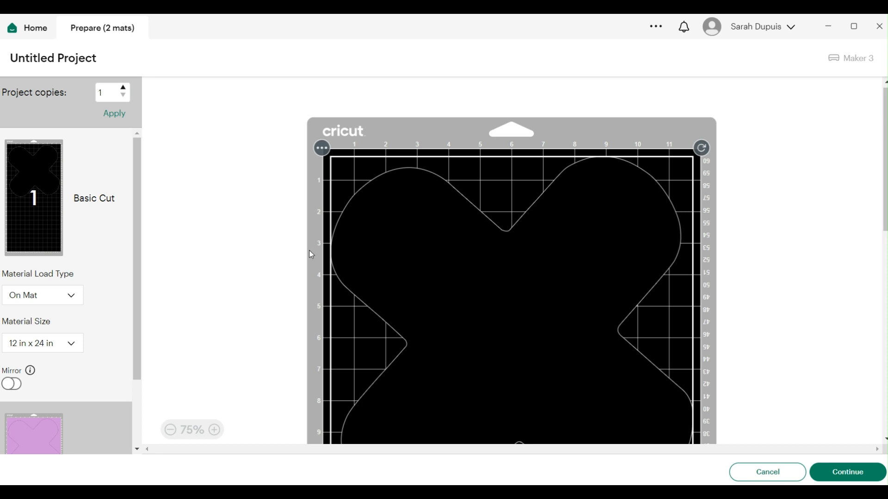
scroll(782, 262, down, 3)
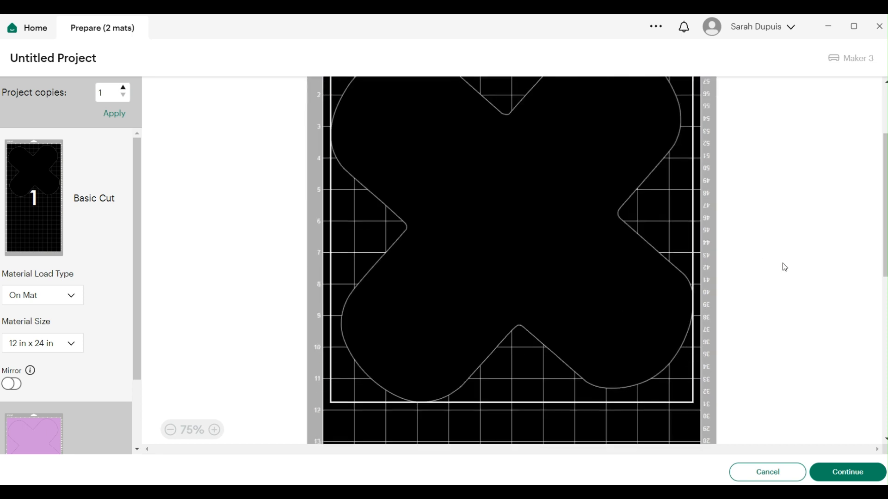
scroll(781, 264, up, 2)
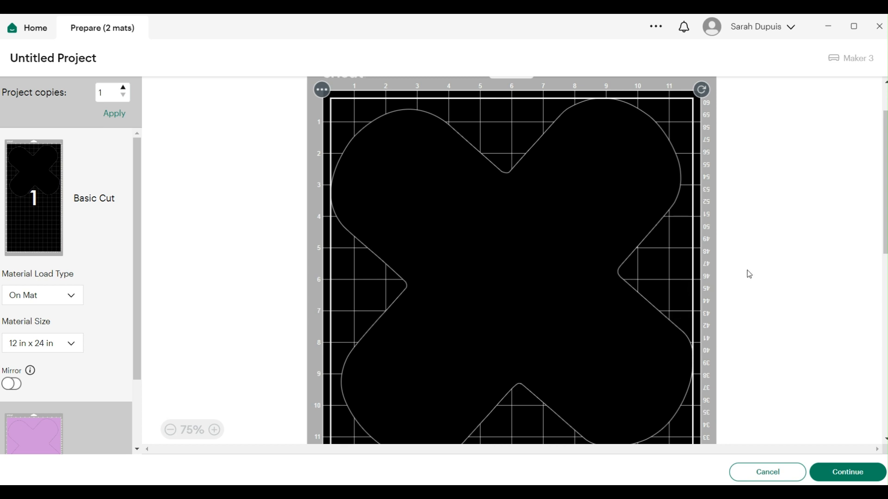
scroll(796, 272, down, 2)
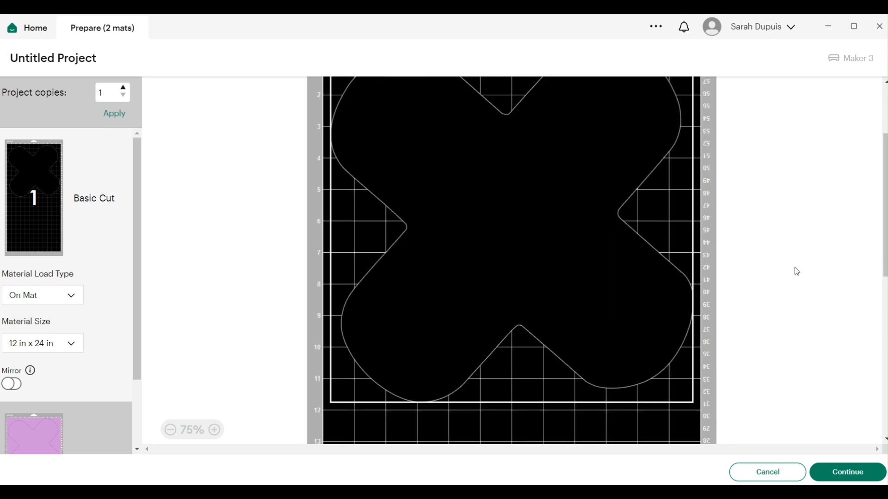
scroll(795, 270, down, 4)
scroll(794, 270, up, 4)
scroll(258, 312, down, 3)
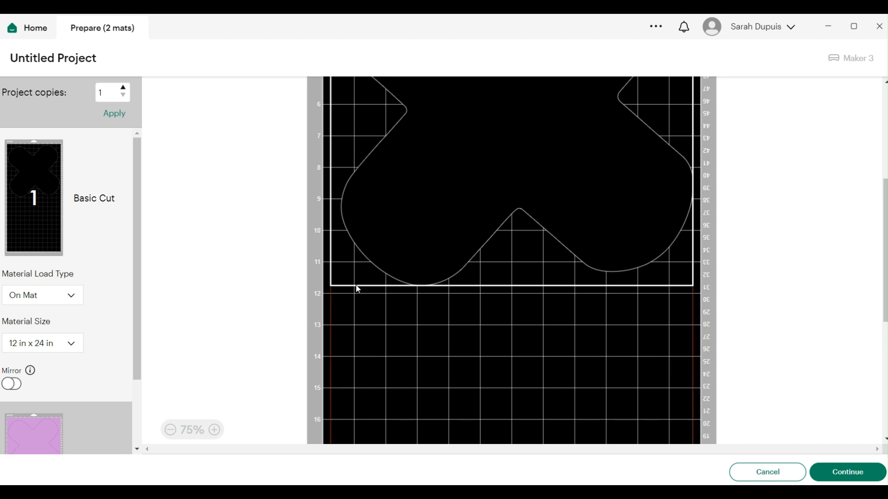
scroll(376, 325, up, 5)
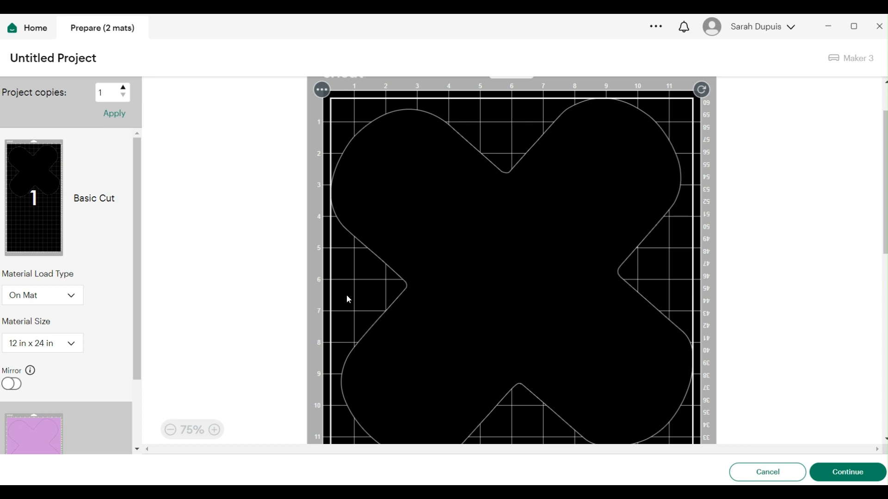
Examine the purple shape's mat in the preview, then cancel back to the canvas.
drag(134, 318, 146, 376)
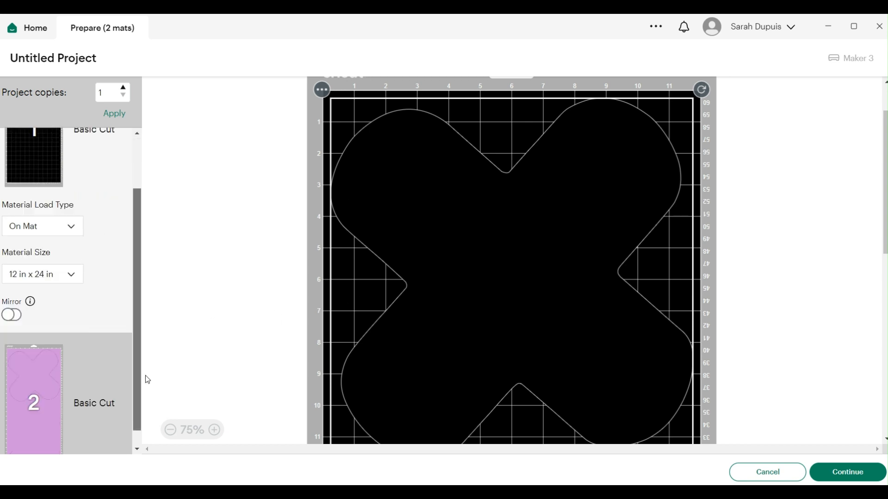
scroll(109, 369, down, 1)
click(98, 343)
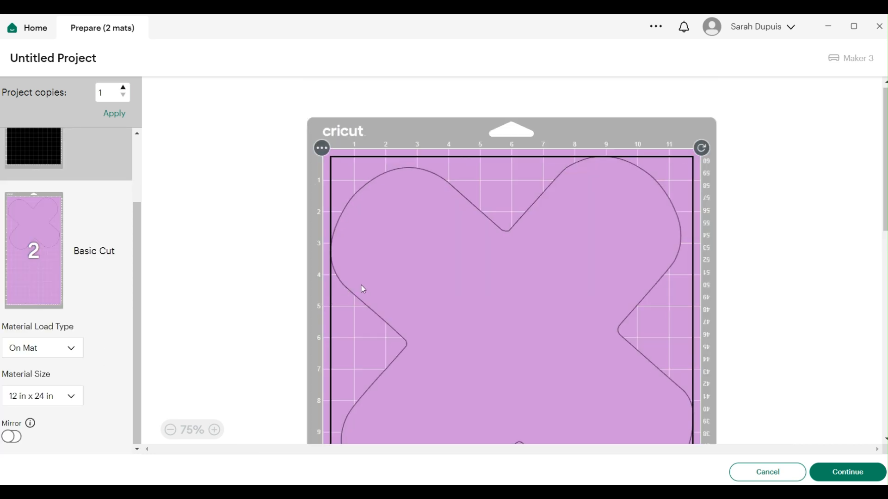
scroll(363, 289, down, 3)
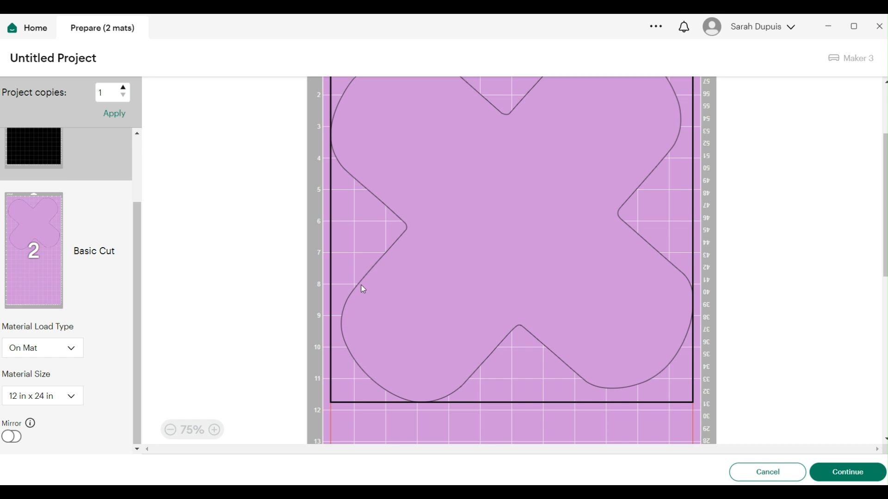
scroll(363, 289, up, 3)
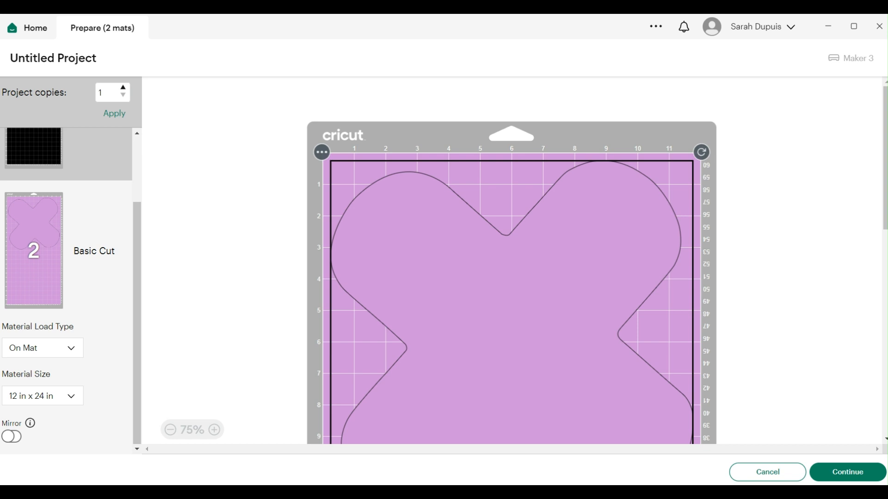
click(772, 472)
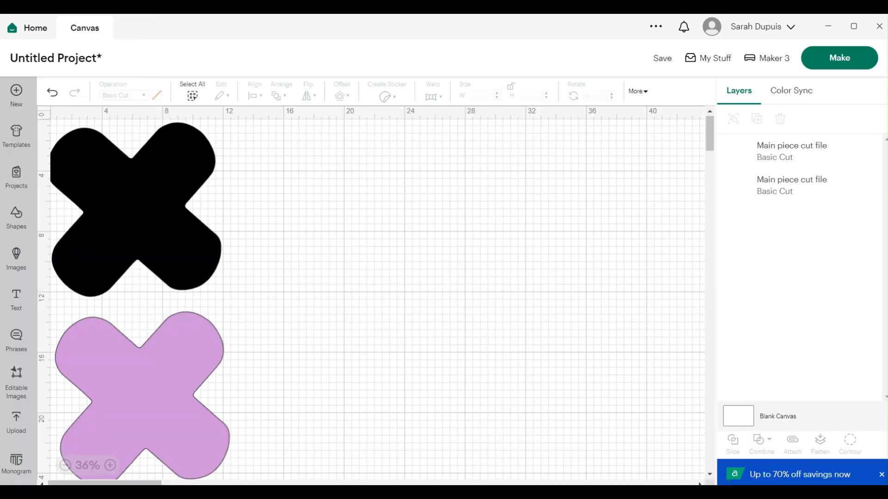
Change the lower copy's material color to black and deselect it.
click(184, 359)
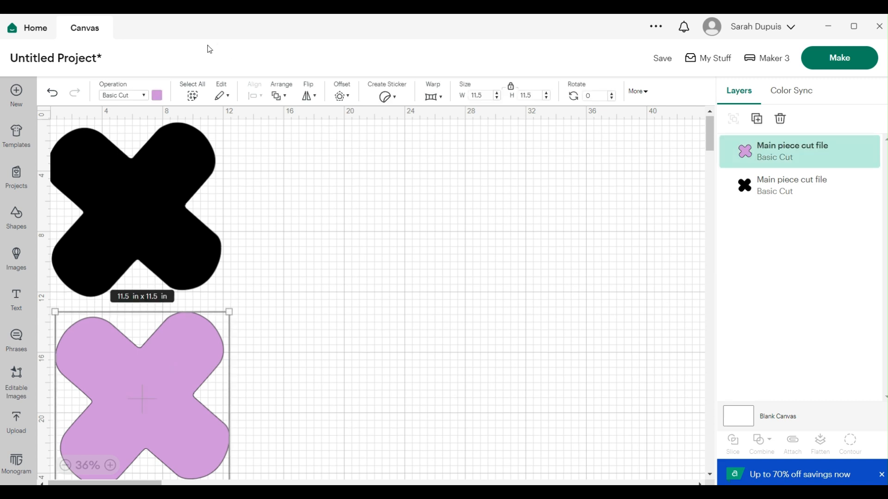
click(156, 96)
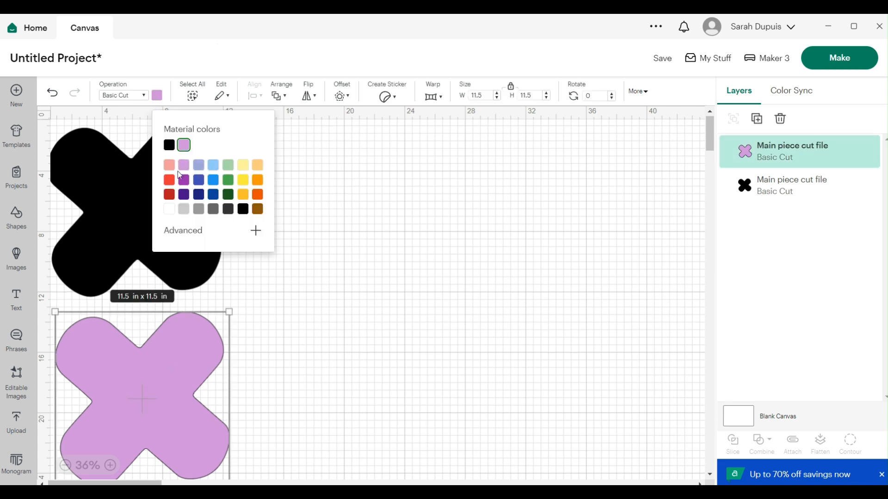
click(169, 146)
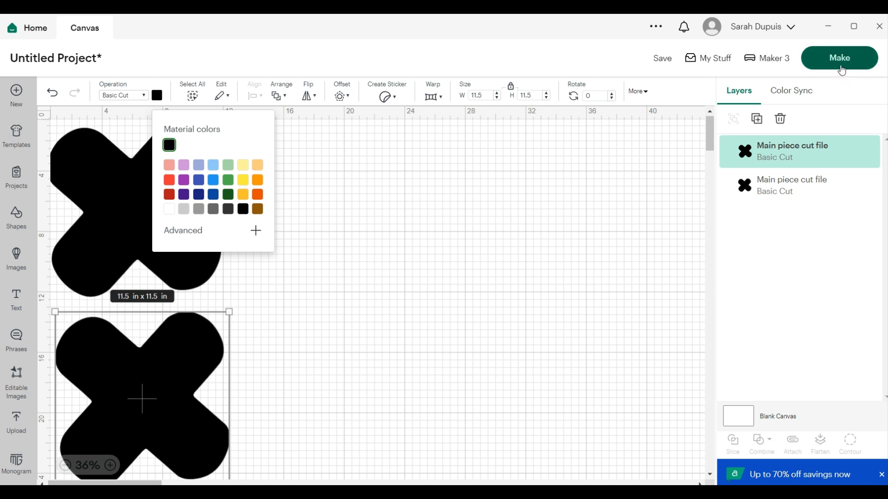
click(337, 289)
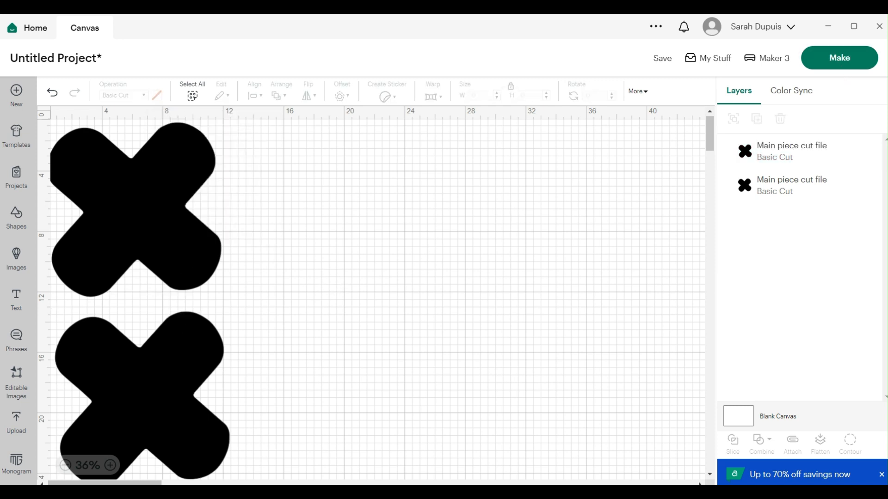
Open the Make preview, examine both shapes laid out on the single 12 in x 24 in mat, then cancel.
click(839, 65)
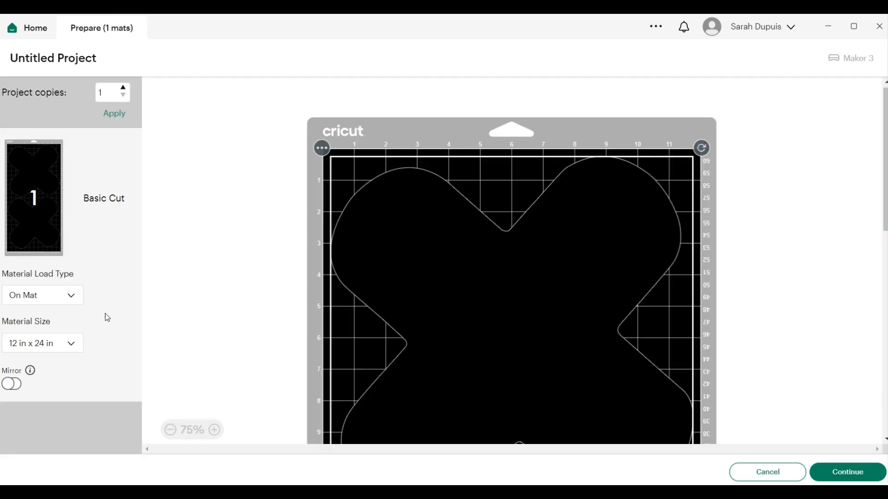
scroll(692, 327, down, 3)
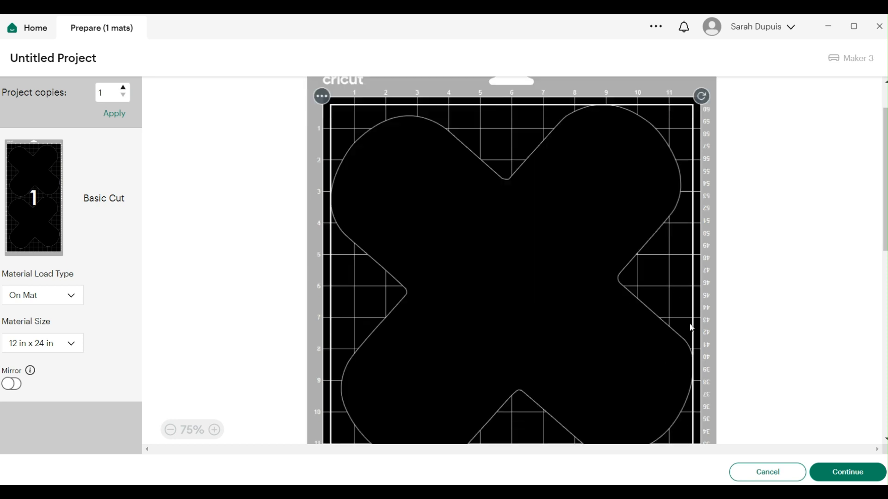
scroll(690, 328, down, 10)
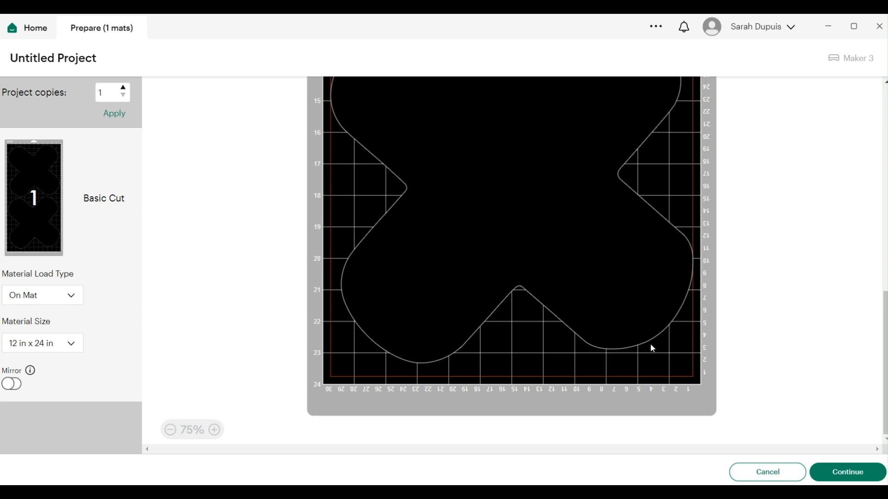
scroll(652, 346, up, 1)
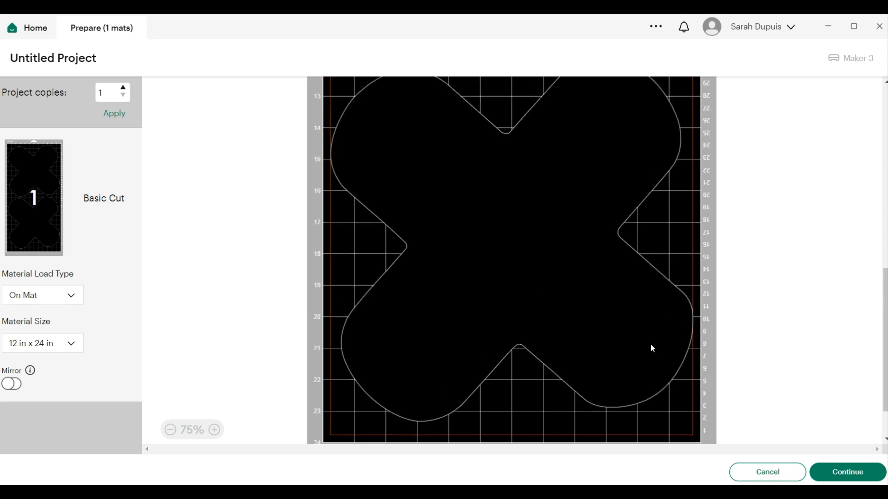
scroll(652, 349, up, 2)
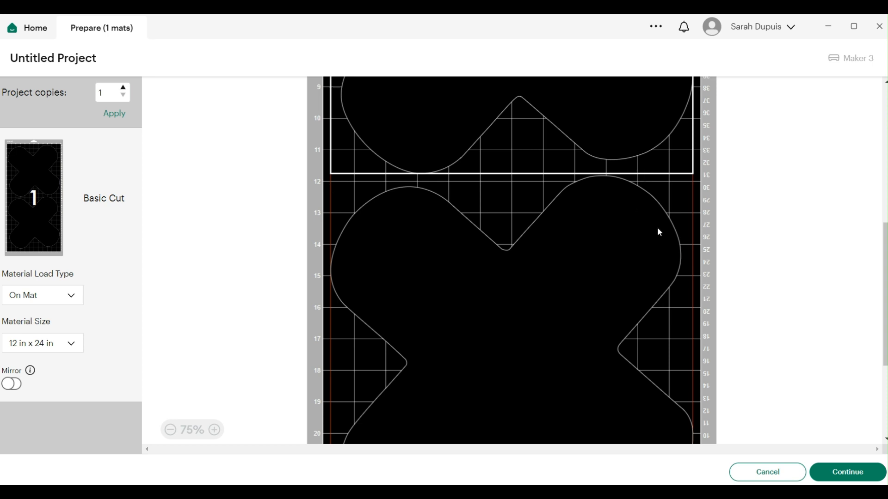
scroll(611, 256, up, 3)
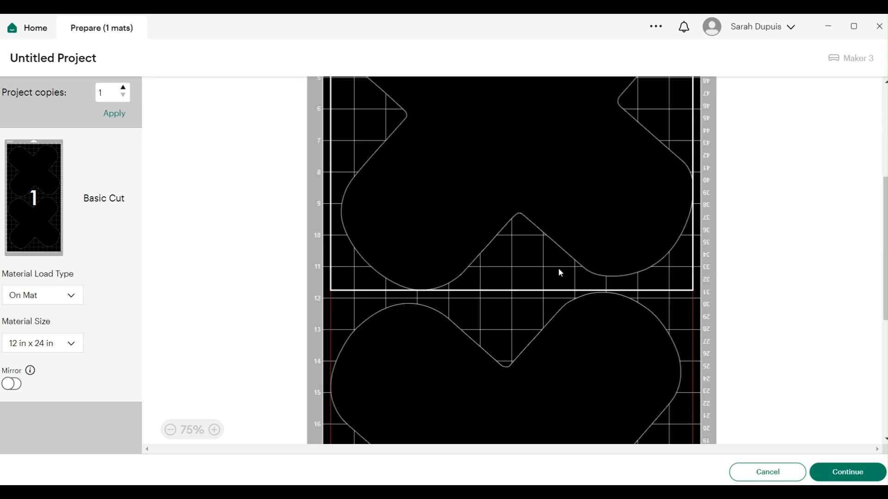
click(623, 344)
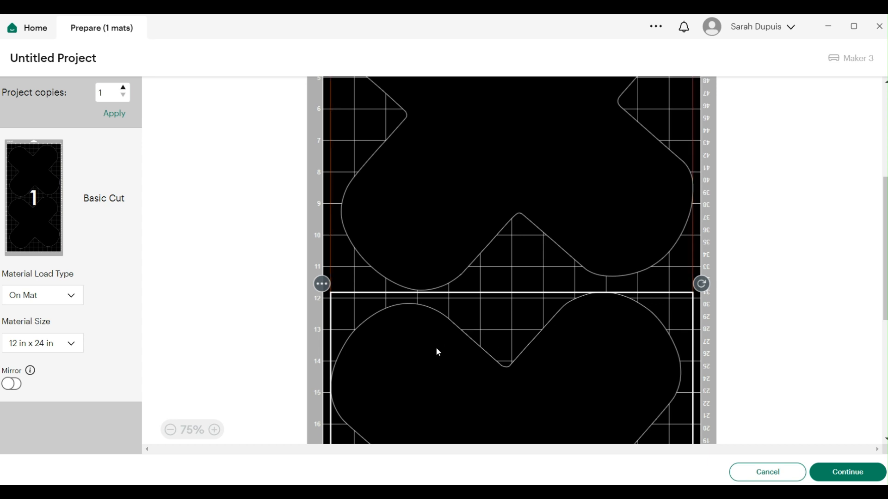
scroll(438, 351, up, 3)
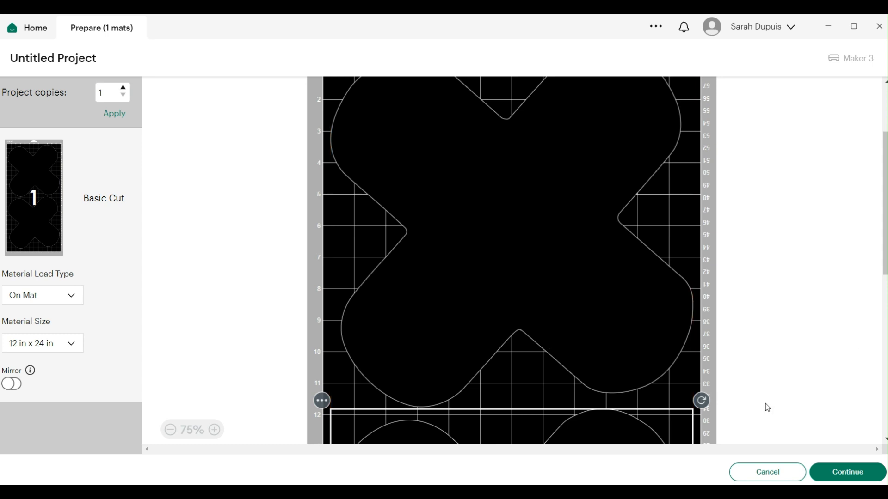
click(761, 472)
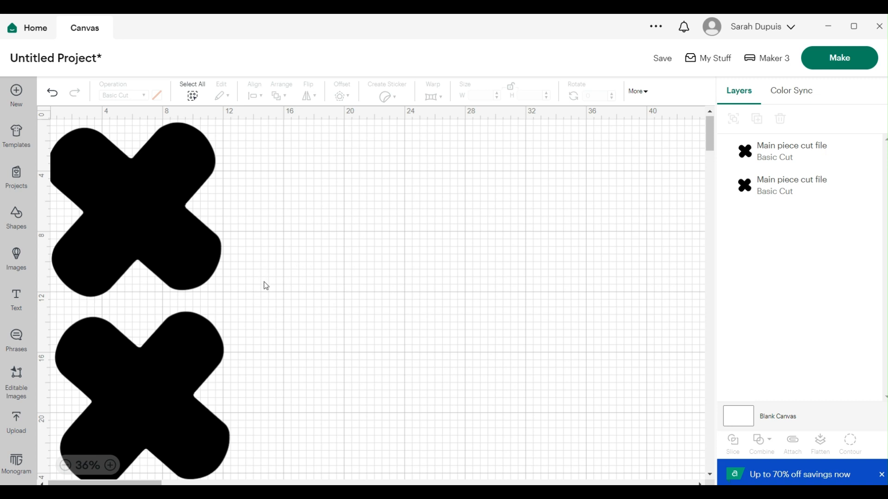
scroll(236, 264, down, 3)
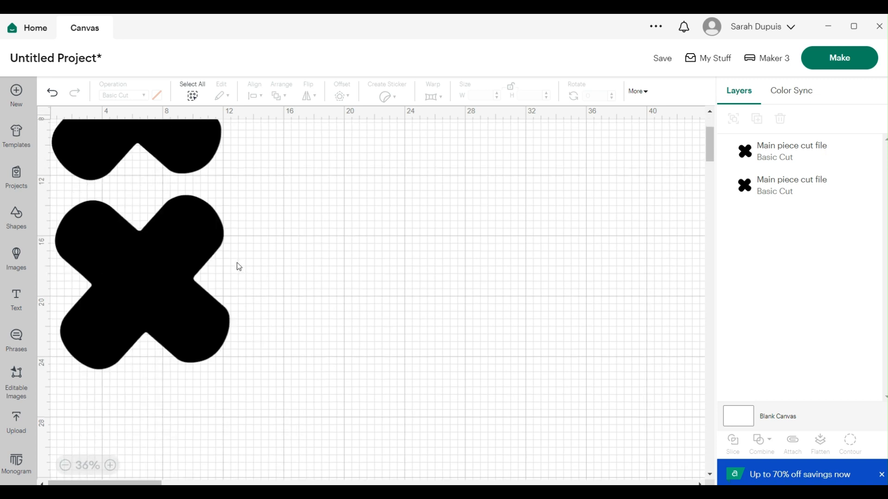
scroll(241, 273, up, 3)
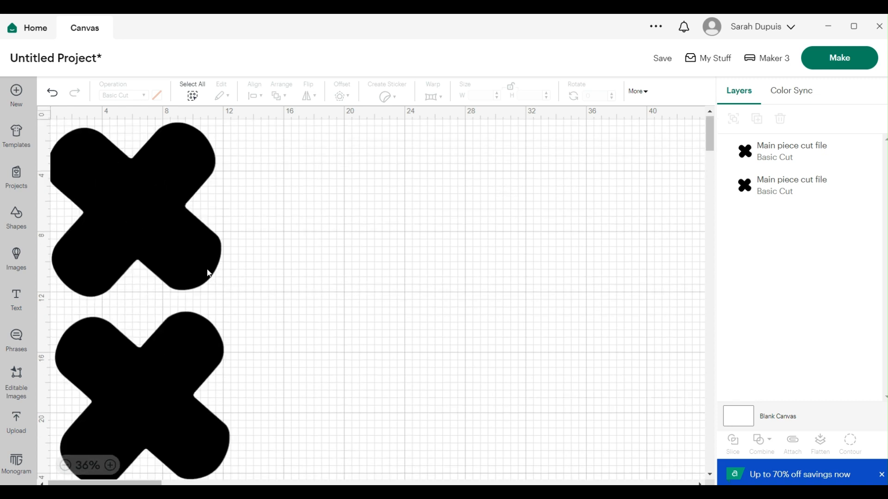